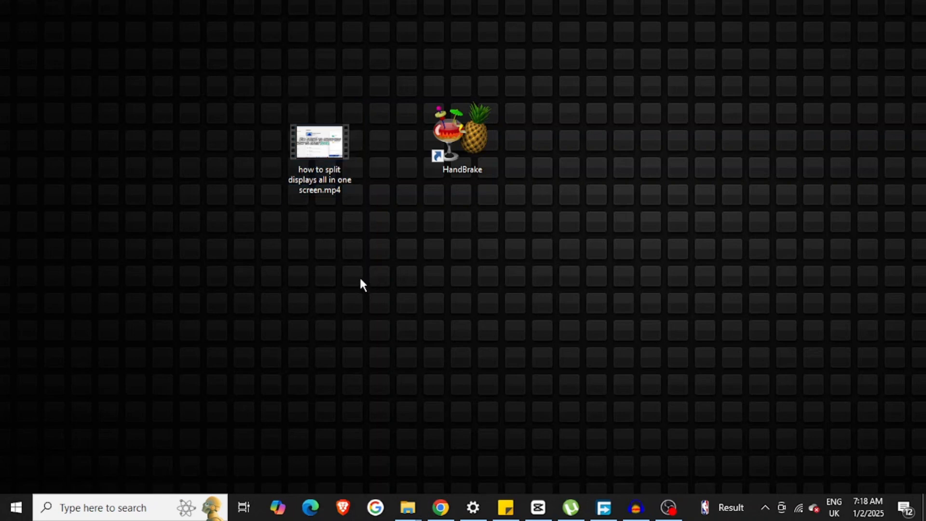
{"action": "left_click", "coordinate": [463, 170]}
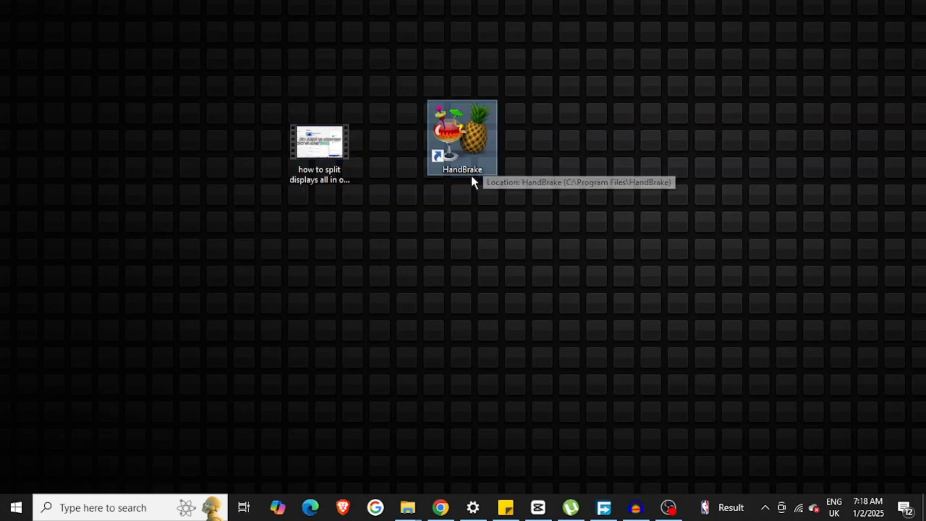
{"action": "left_click", "coordinate": [466, 280]}
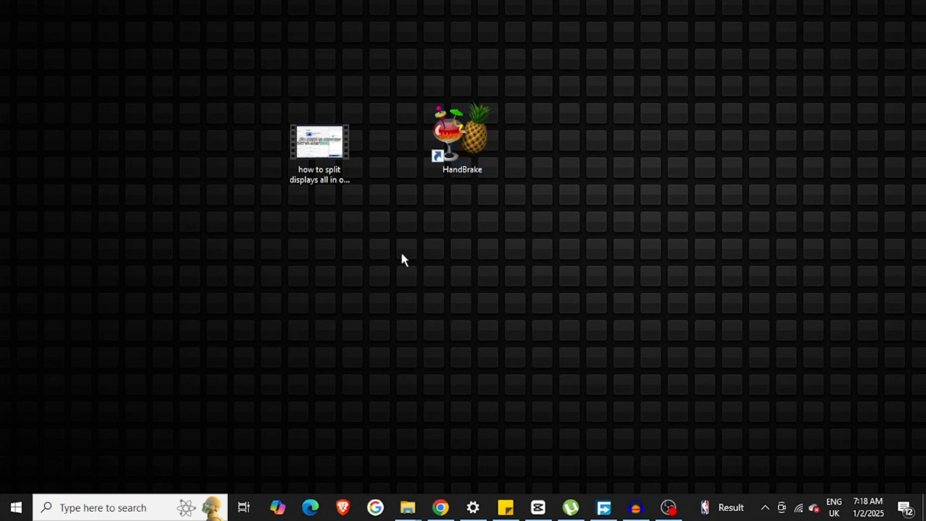
{"action": "left_click", "coordinate": [338, 178]}
{"action": "left_click", "coordinate": [394, 291]}
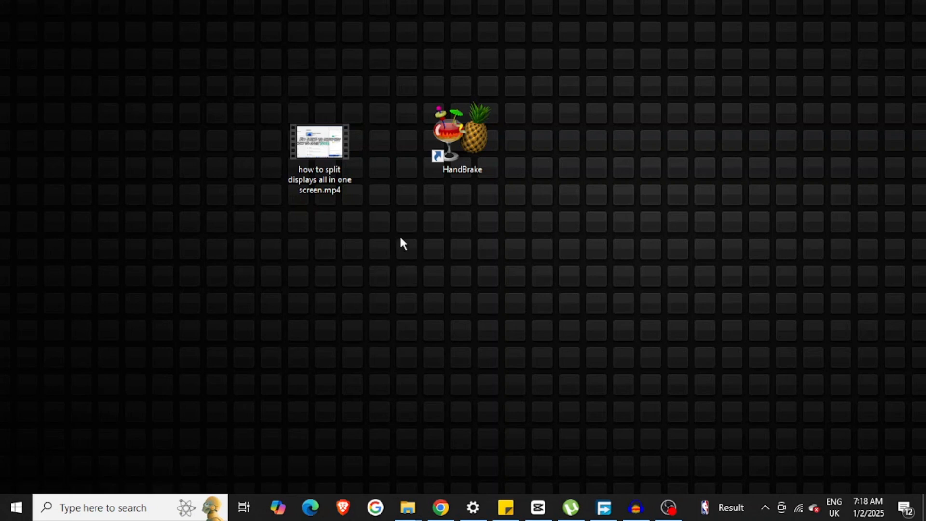
- Move the HandBrake shortcut straight down on the desktop and launch HandBrake from it
{"action": "left_click", "coordinate": [451, 149]}
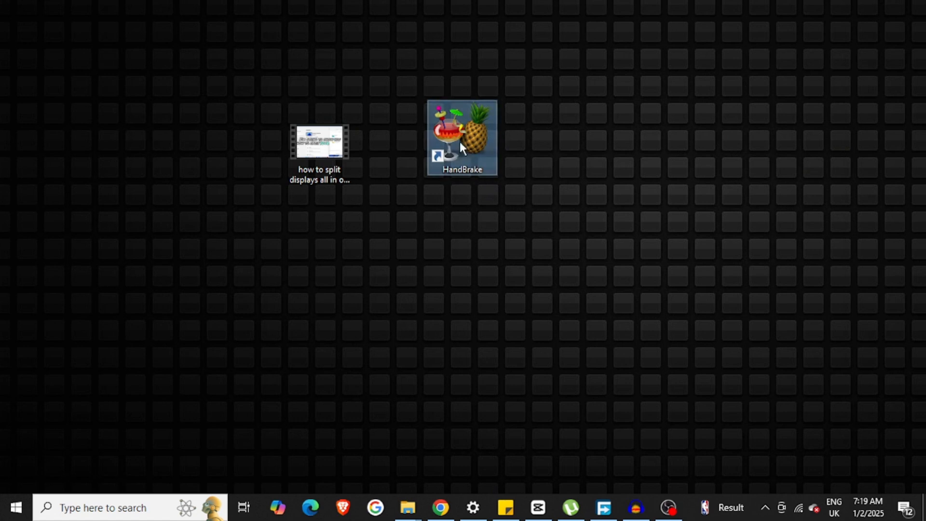
{"action": "left_click_drag", "start_coordinate": [459, 141], "coordinate": [459, 237]}
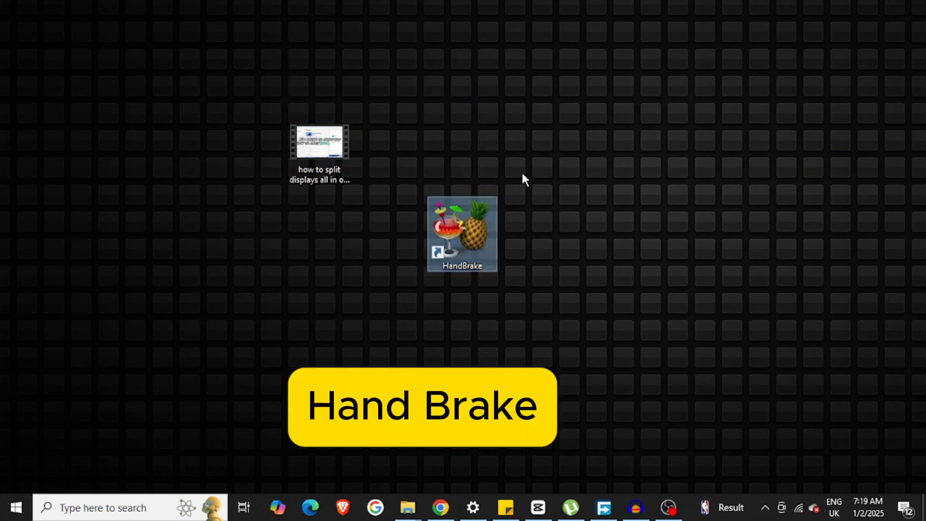
{"action": "left_click", "coordinate": [464, 233]}
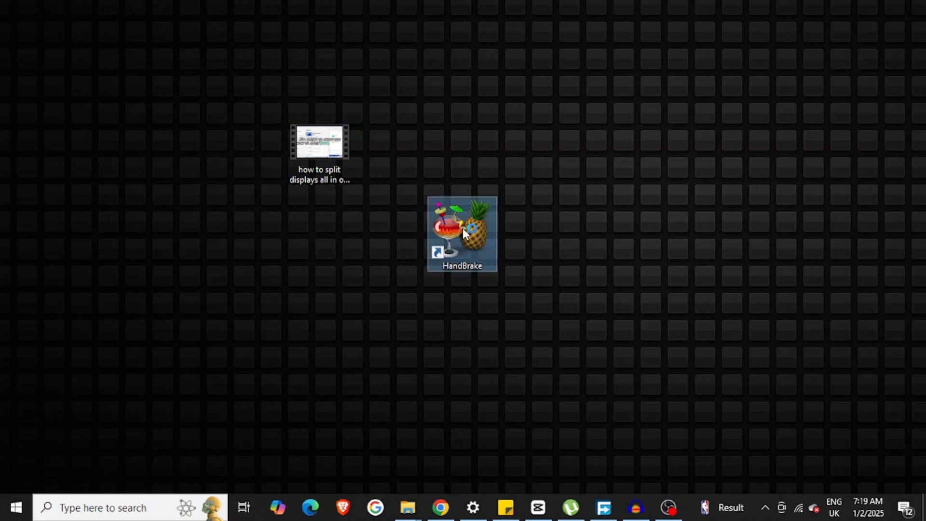
{"action": "left_click", "coordinate": [521, 234]}
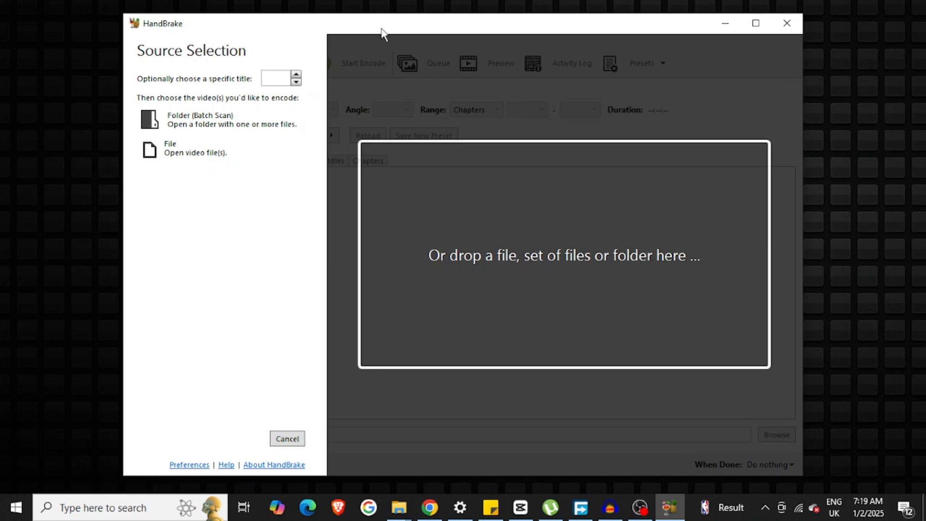
{"action": "left_click_drag", "start_coordinate": [395, 26], "coordinate": [377, 23]}
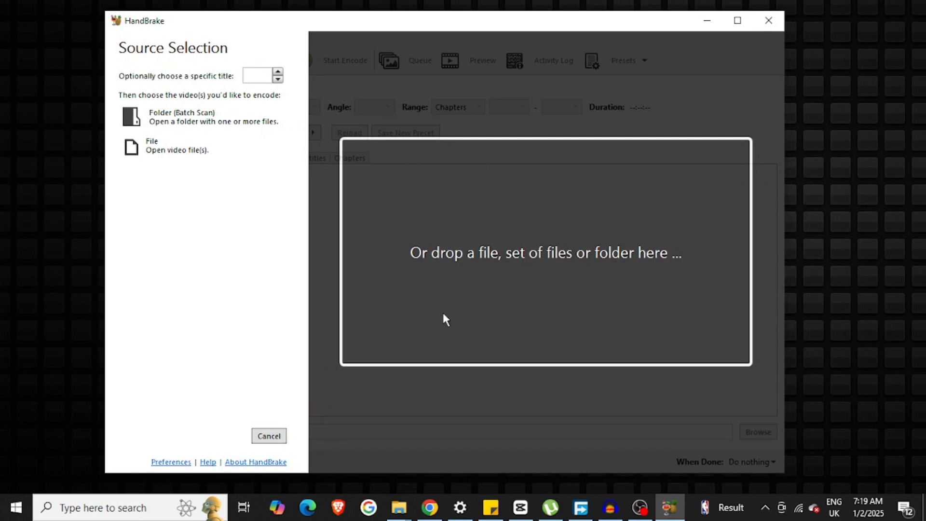
{"action": "left_click_drag", "start_coordinate": [357, 28], "coordinate": [435, 29]}
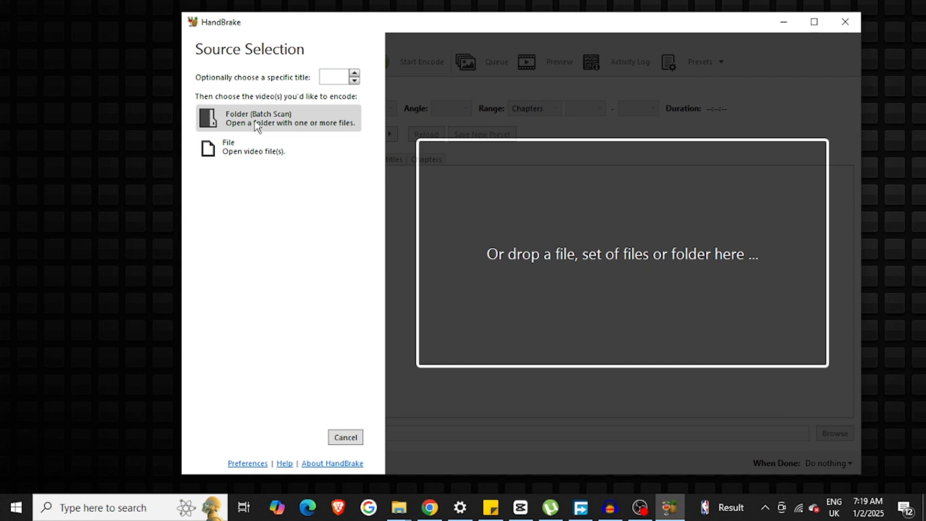
{"action": "left_click", "coordinate": [267, 152]}
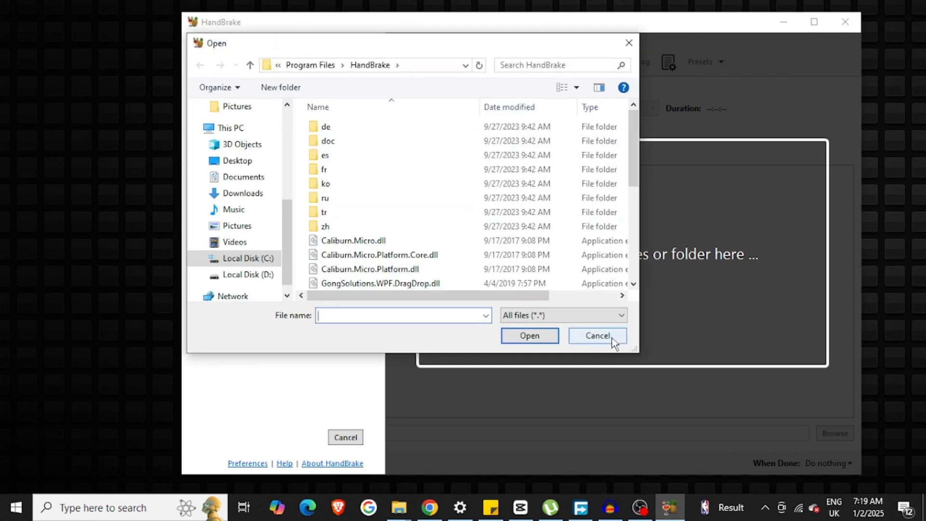
{"action": "left_click", "coordinate": [609, 338]}
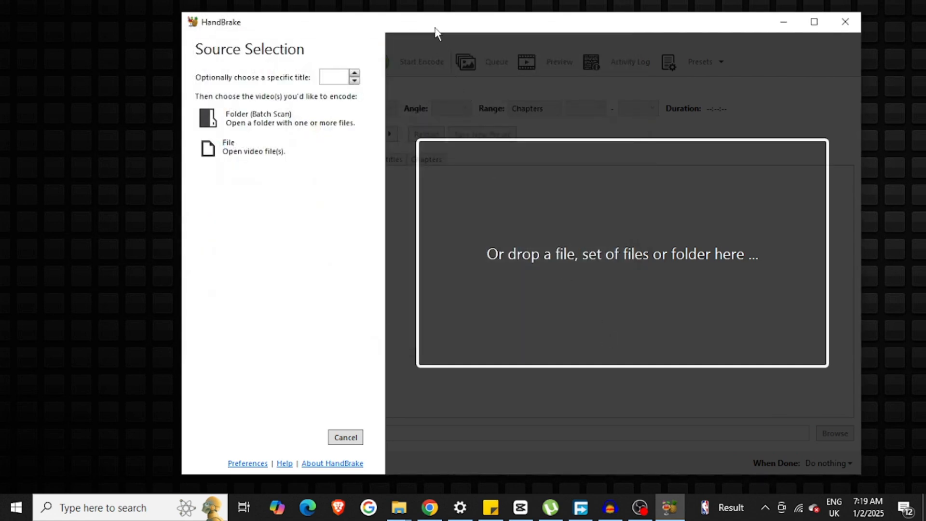
- Move the HandBrake window and the desktop video "how to split displays all in one screen.mp4" apart, and check the file's size in its properties
{"action": "left_click_drag", "start_coordinate": [434, 33], "coordinate": [583, 48]}
{"action": "left_click_drag", "start_coordinate": [308, 141], "coordinate": [89, 136]}
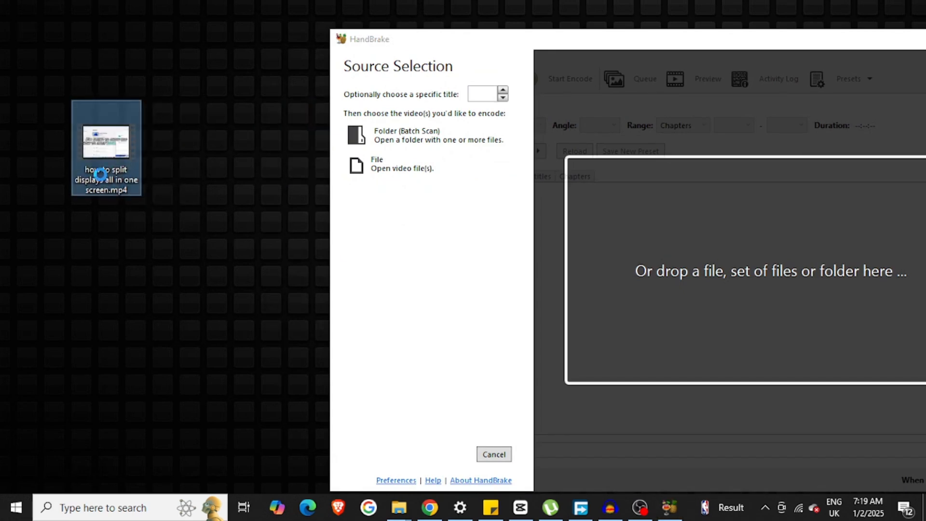
{"action": "right_click", "coordinate": [100, 173]}
{"action": "left_click", "coordinate": [164, 483]}
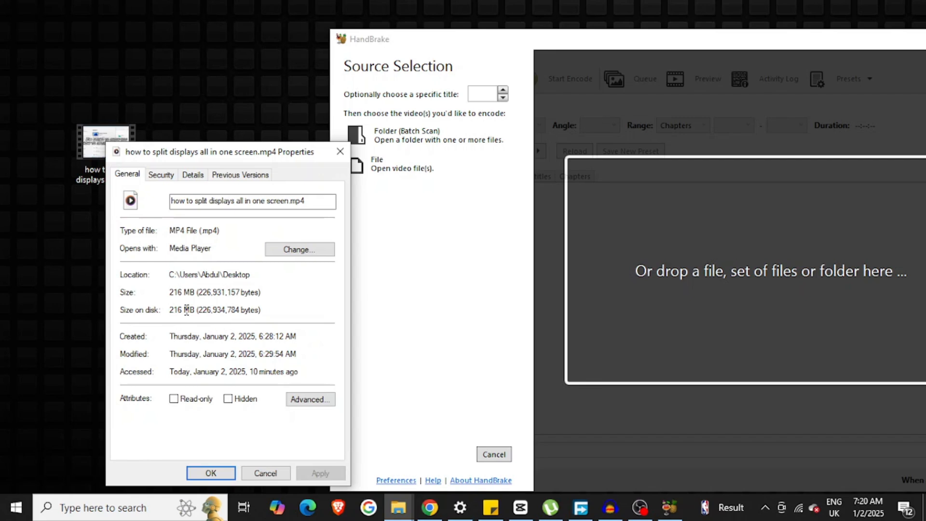
{"action": "left_click", "coordinate": [340, 151]}
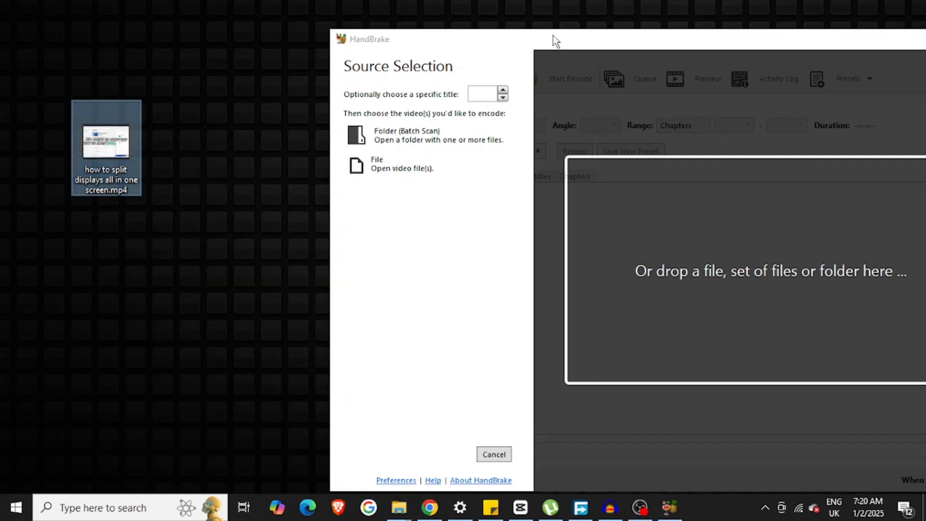
- Play the desktop video in Media Player beside the HandBrake window to preview its original quality, and close the player
{"action": "left_click_drag", "start_coordinate": [553, 36], "coordinate": [436, 39]}
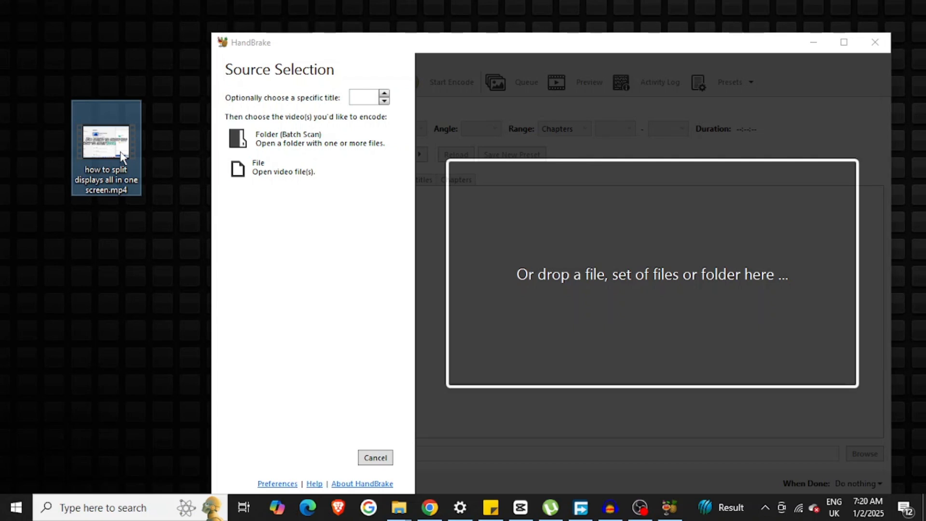
{"action": "double_click", "coordinate": [123, 157]}
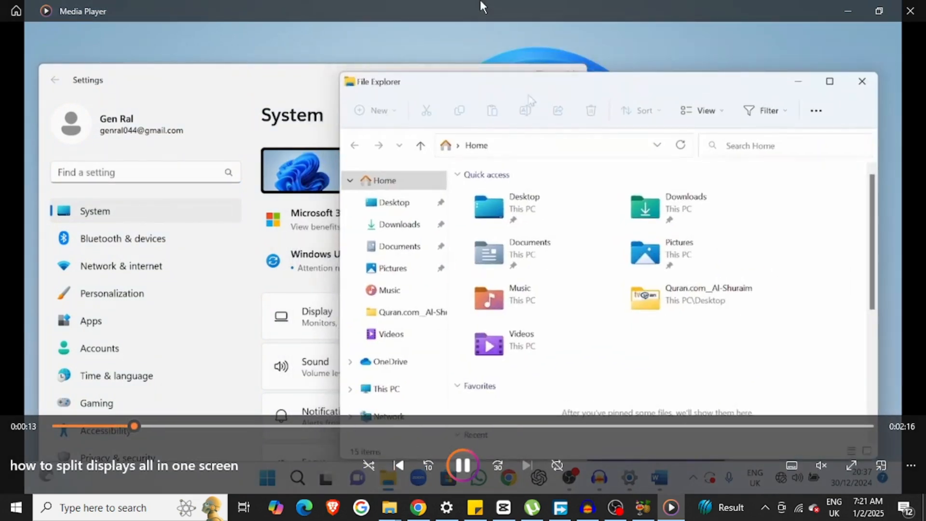
{"action": "double_click", "coordinate": [479, 7]}
{"action": "left_click_drag", "start_coordinate": [657, 45], "coordinate": [563, 37]}
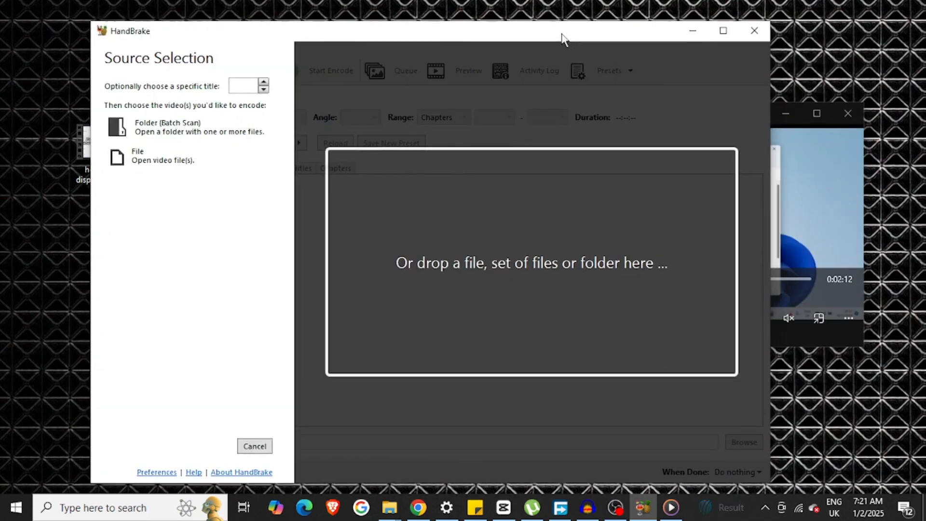
{"action": "left_click", "coordinate": [808, 211]}
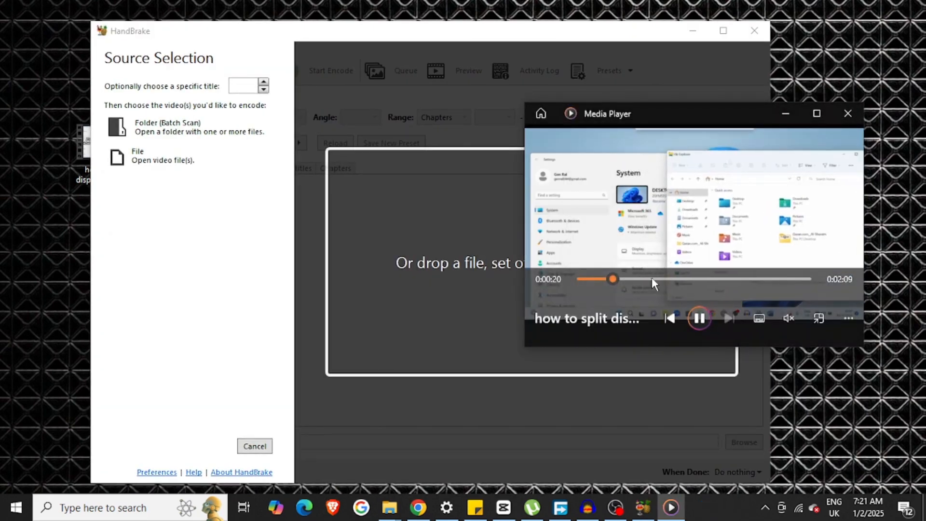
{"action": "left_click", "coordinate": [849, 113]}
- Load "how to split displays all in one screen.mp4" from the desktop into HandBrake as the source
{"action": "left_click_drag", "start_coordinate": [418, 37], "coordinate": [490, 44]}
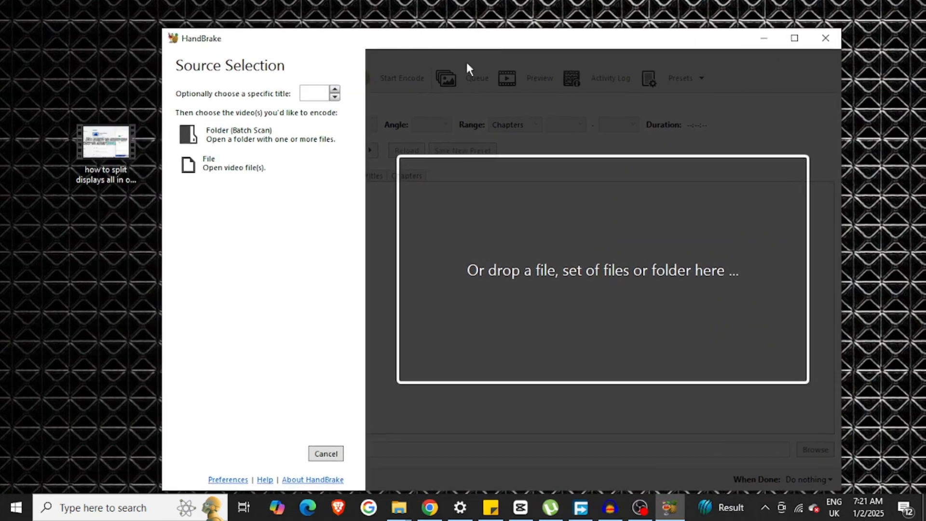
{"action": "left_click", "coordinate": [79, 132]}
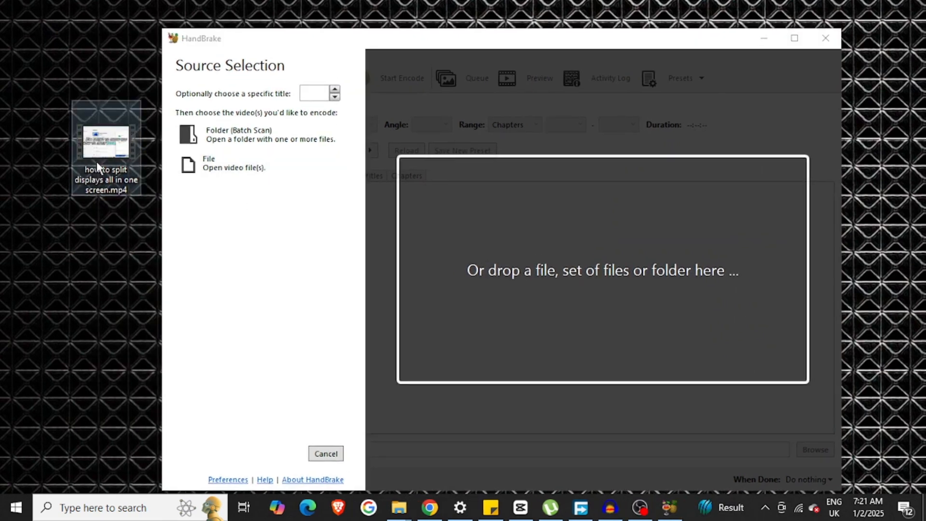
{"action": "left_click_drag", "start_coordinate": [97, 161], "coordinate": [520, 192]}
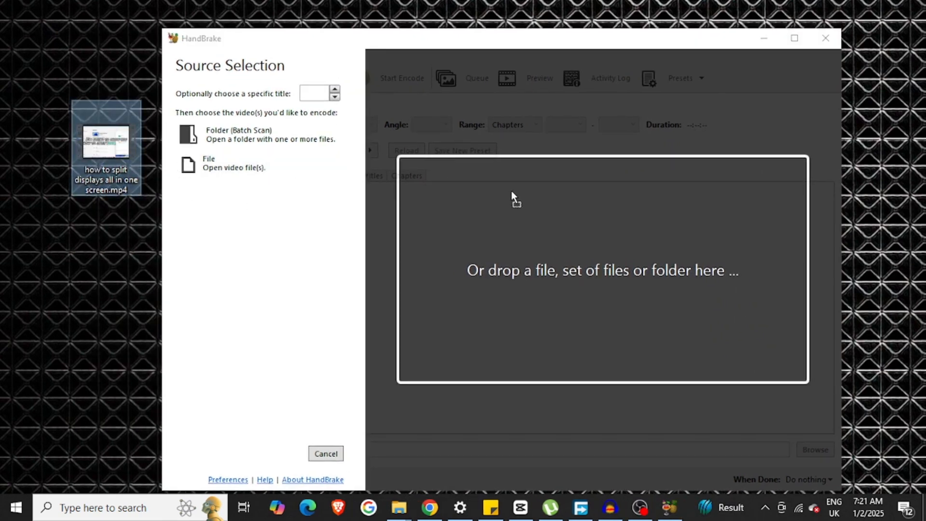
{"action": "mouse_move", "coordinate": [516, 230]}
{"action": "left_mouse_down"}
{"action": "mouse_move", "coordinate": [224, 176]}
{"action": "mouse_move", "coordinate": [325, 201]}
{"action": "mouse_move", "coordinate": [527, 217]}
{"action": "left_mouse_up"}
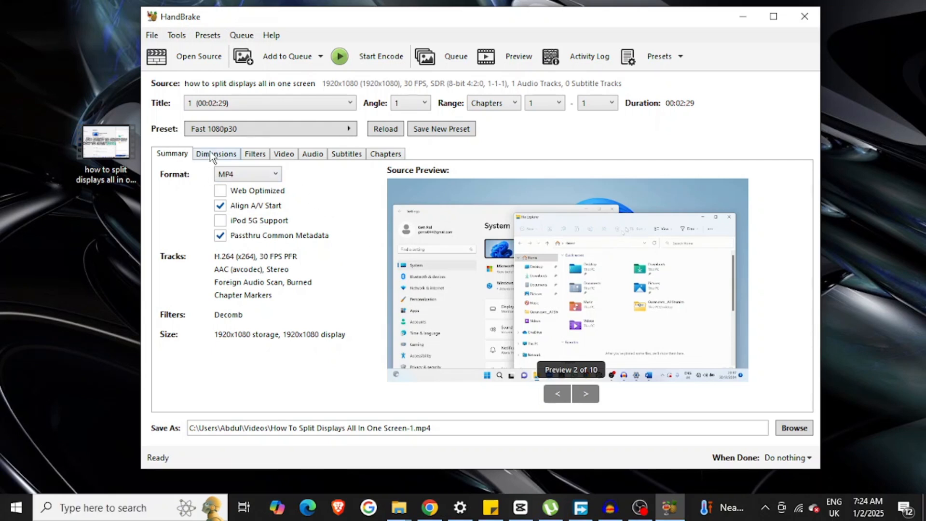
- Browse the preset categories and apply the Creator 1080p60 web preset to the loaded video
{"action": "left_click", "coordinate": [349, 128]}
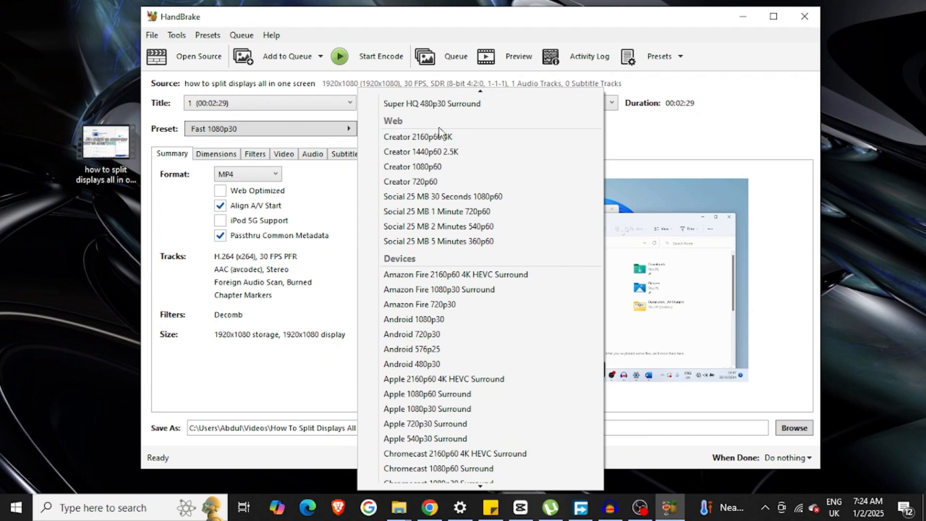
{"action": "scroll", "coordinate": [444, 147], "scroll_direction": "up", "scroll_amount": 6}
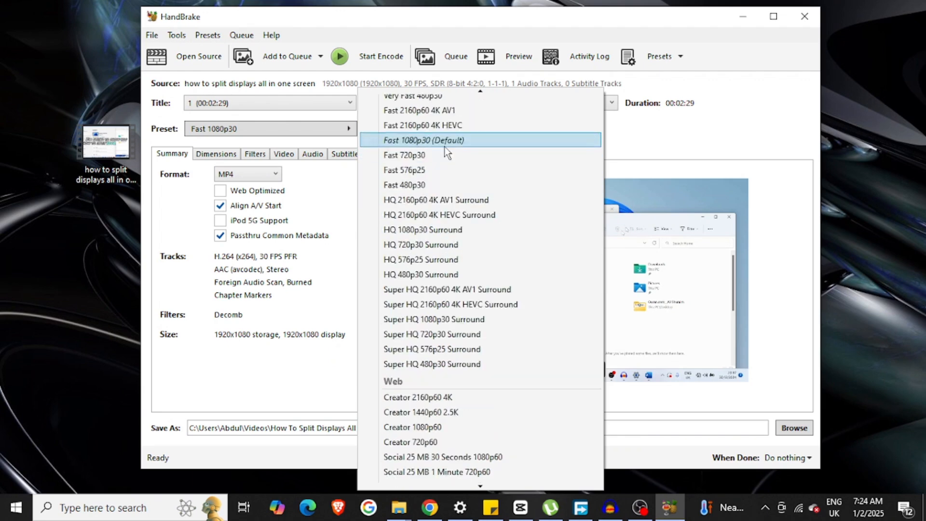
{"action": "scroll", "coordinate": [445, 147], "scroll_direction": "up", "scroll_amount": 2}
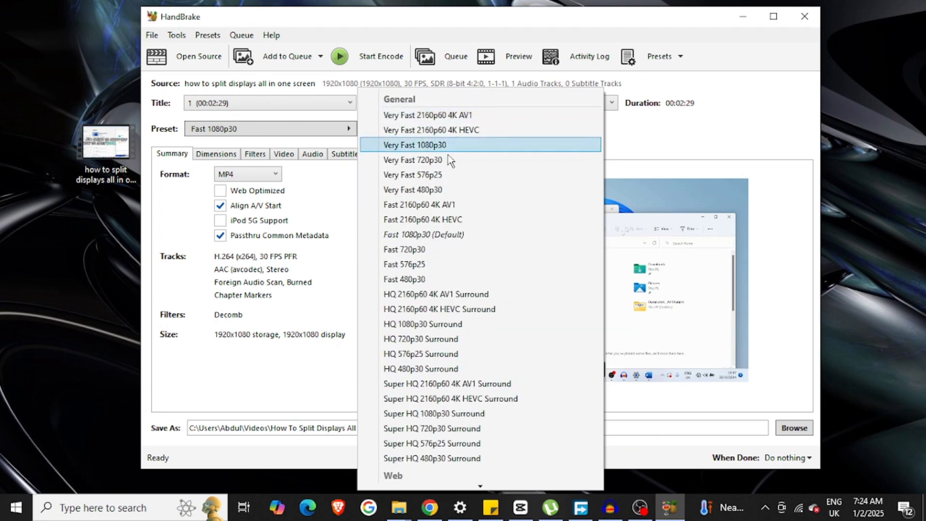
{"action": "scroll", "coordinate": [483, 258], "scroll_direction": "down", "scroll_amount": 3}
{"action": "scroll", "coordinate": [483, 258], "scroll_direction": "down", "scroll_amount": 4}
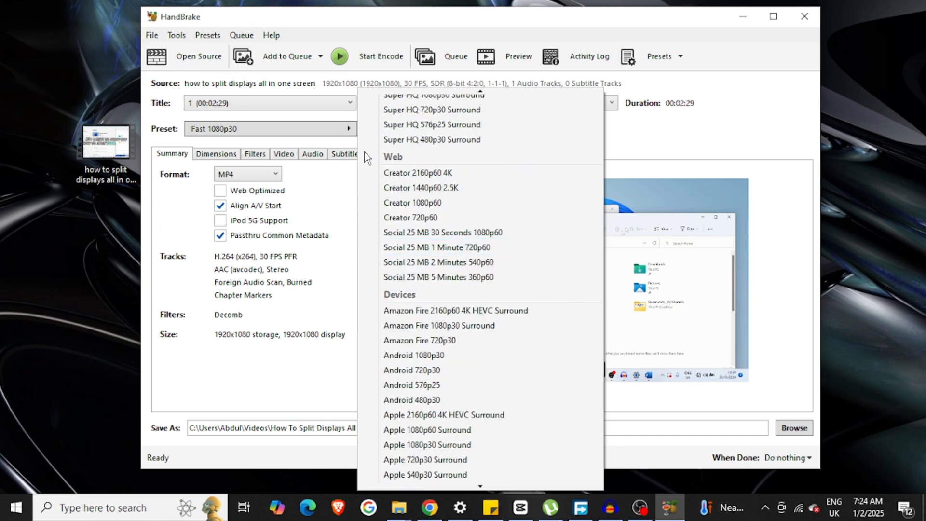
{"action": "scroll", "coordinate": [380, 164], "scroll_direction": "down", "scroll_amount": 1}
{"action": "scroll", "coordinate": [446, 265], "scroll_direction": "down", "scroll_amount": 8}
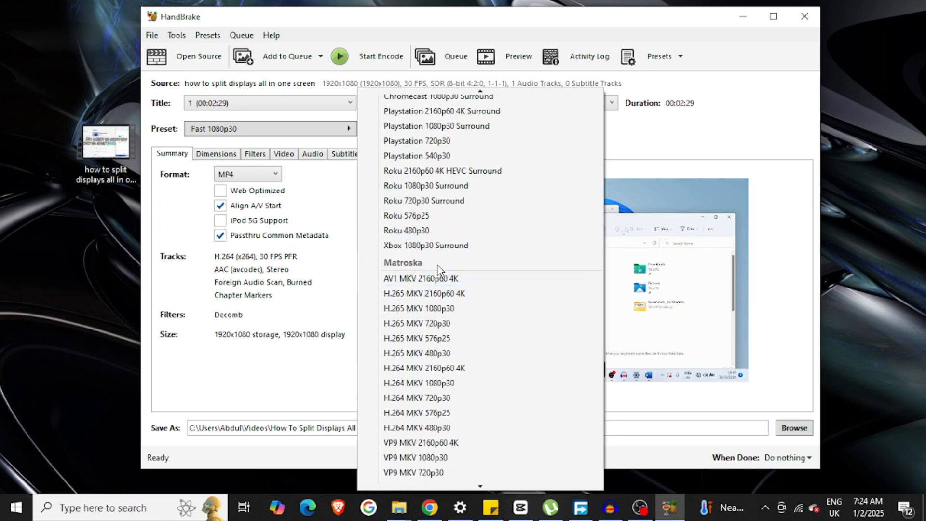
{"action": "scroll", "coordinate": [436, 270], "scroll_direction": "down", "scroll_amount": 6}
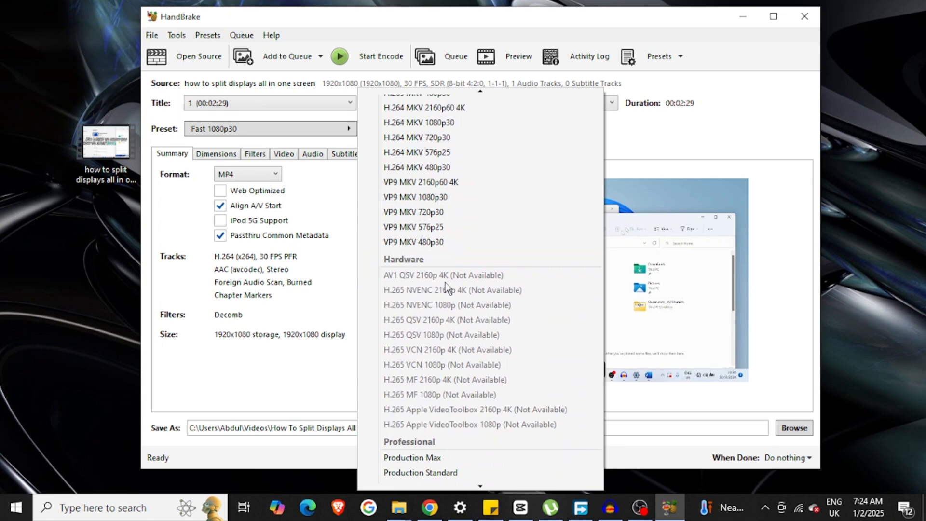
{"action": "scroll", "coordinate": [435, 193], "scroll_direction": "up", "scroll_amount": 4}
{"action": "scroll", "coordinate": [435, 193], "scroll_direction": "up", "scroll_amount": 14}
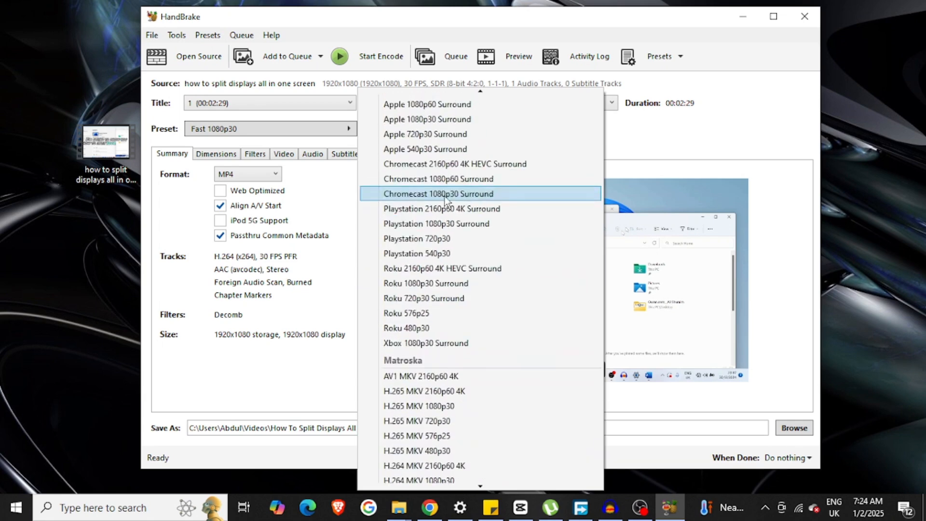
{"action": "scroll", "coordinate": [451, 195], "scroll_direction": "up", "scroll_amount": 2}
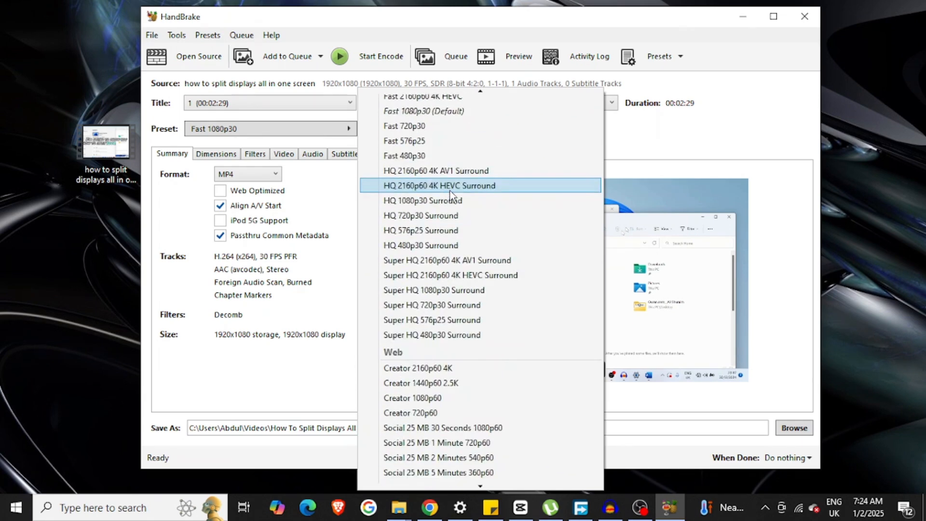
{"action": "scroll", "coordinate": [451, 290], "scroll_direction": "down", "scroll_amount": 2}
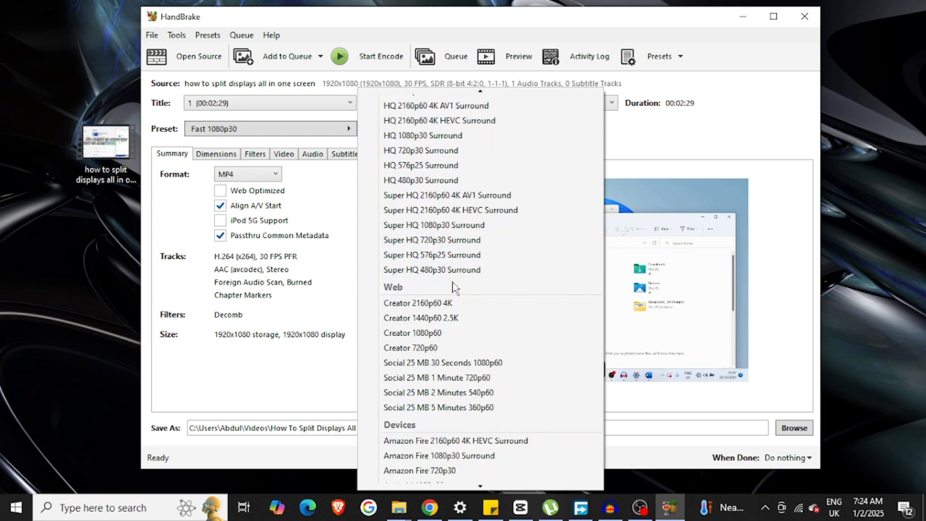
{"action": "scroll", "coordinate": [443, 304], "scroll_direction": "down", "scroll_amount": 1}
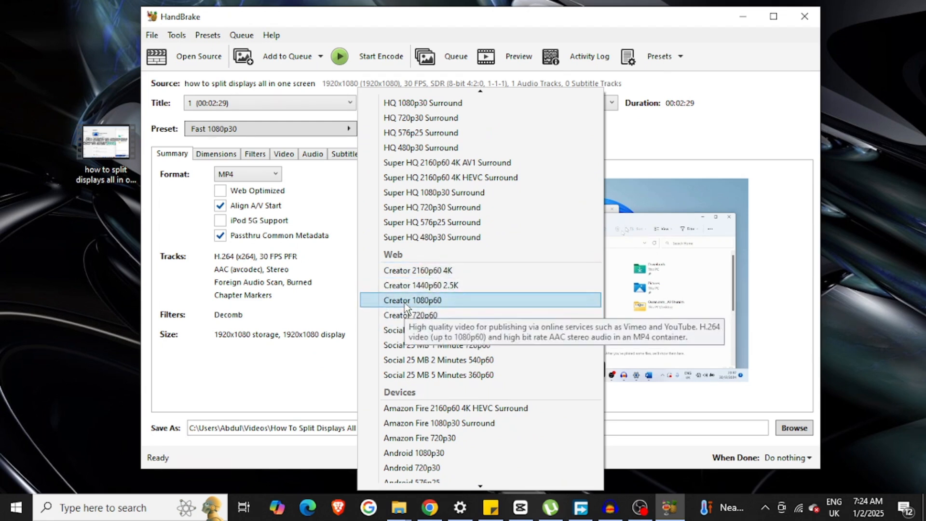
{"action": "left_click", "coordinate": [437, 307]}
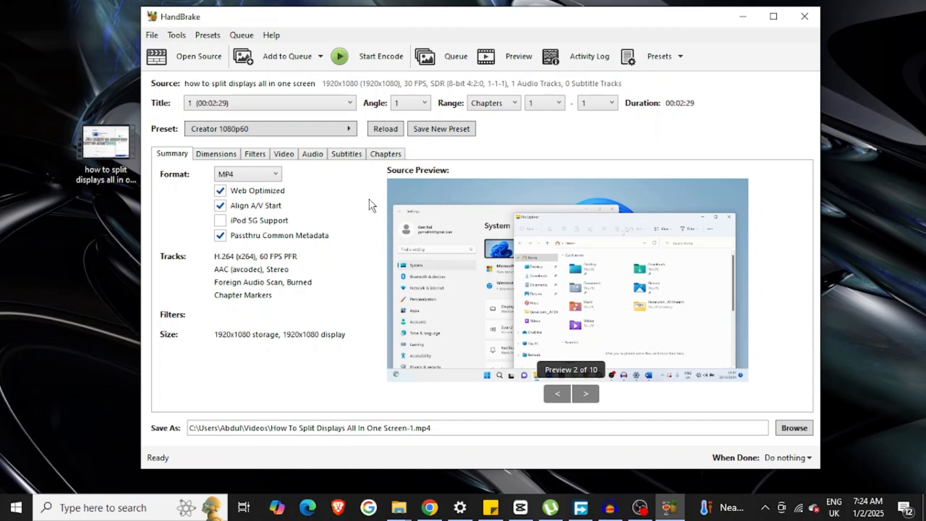
- Review the video quality settings and start the encode with the H.264 (x264) encoder at constant quality RF 20
{"action": "left_click", "coordinate": [282, 152]}
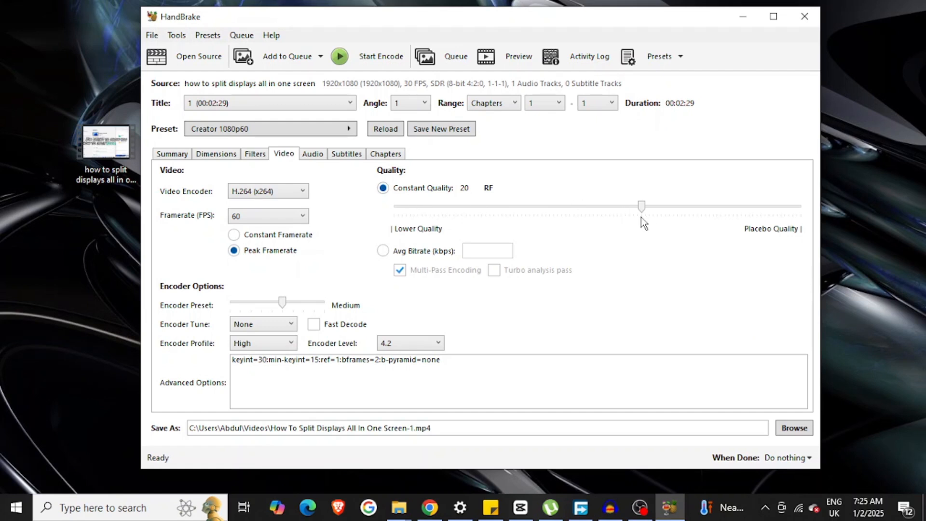
{"action": "mouse_move", "coordinate": [607, 215]}
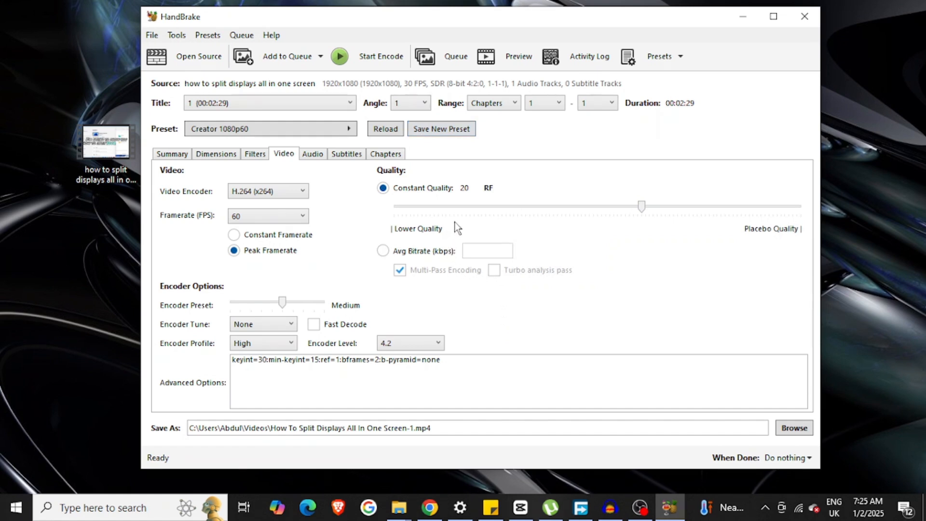
{"action": "left_click", "coordinate": [365, 60]}
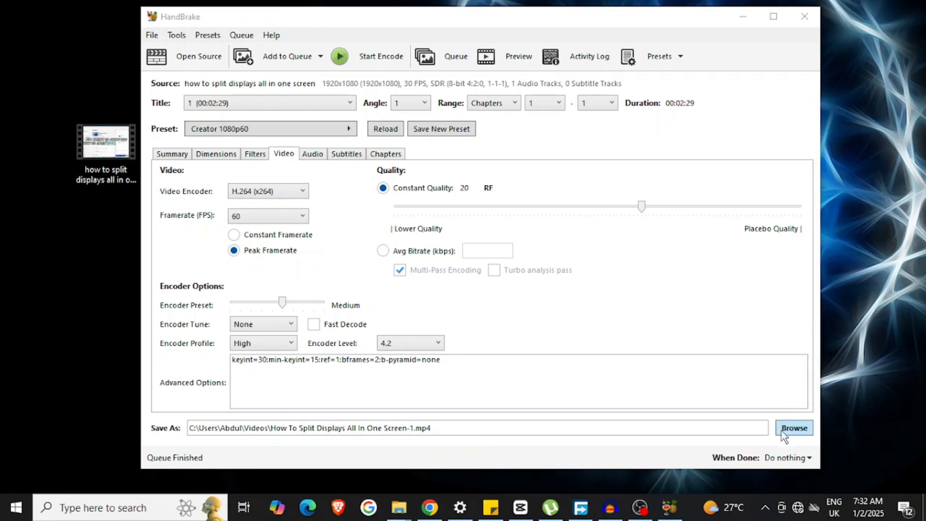
- Check the save location of the encoded video, and open the Videos folder in File Explorer
{"action": "left_click", "coordinate": [796, 430]}
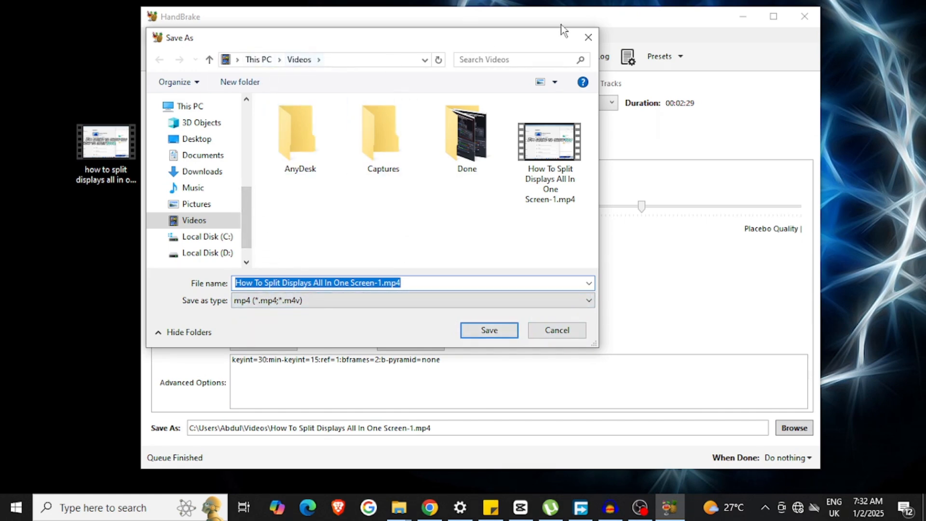
{"action": "left_click", "coordinate": [588, 39]}
{"action": "right_click", "coordinate": [399, 506]}
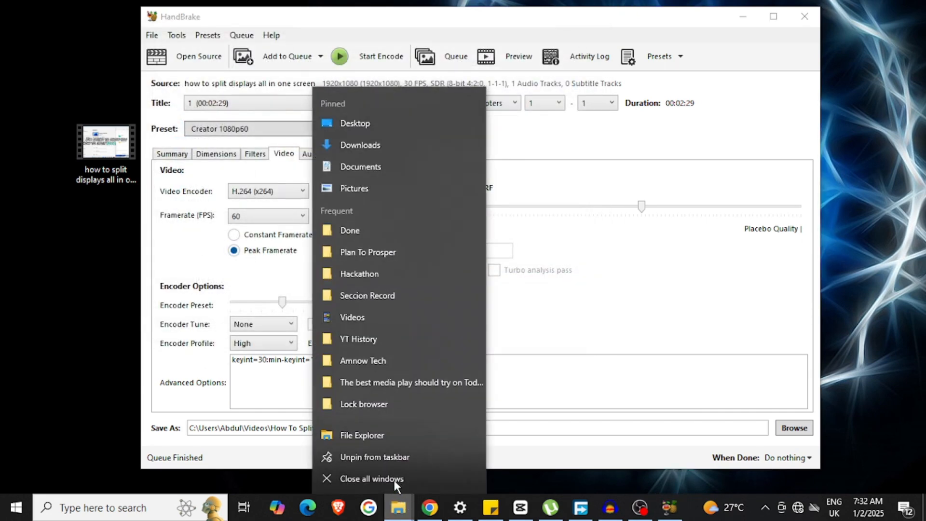
{"action": "left_click", "coordinate": [377, 432]}
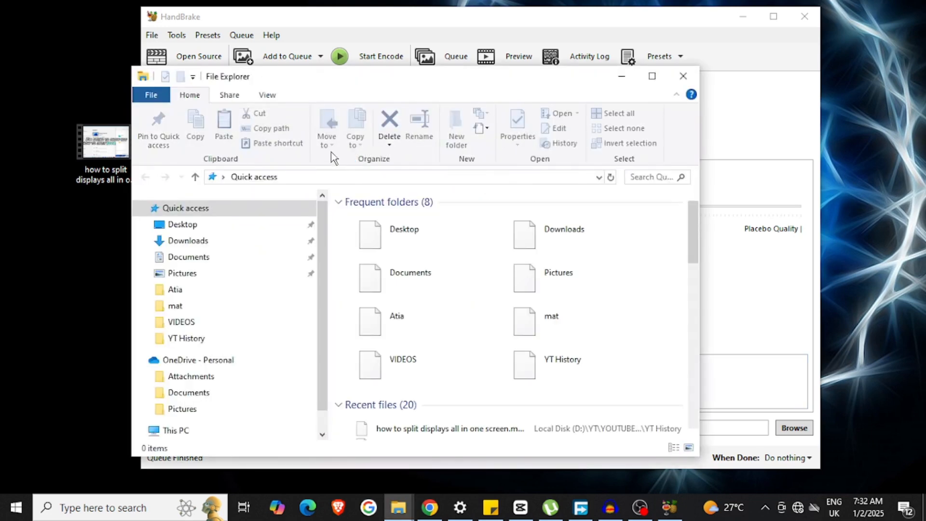
{"action": "scroll", "coordinate": [475, 325], "scroll_direction": "down", "scroll_amount": 7}
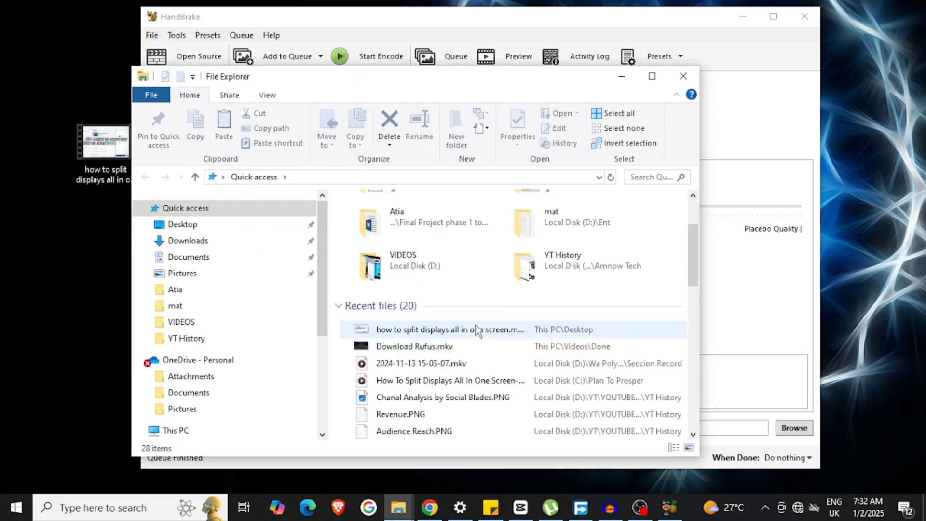
{"action": "scroll", "coordinate": [356, 283], "scroll_direction": "up", "scroll_amount": 7}
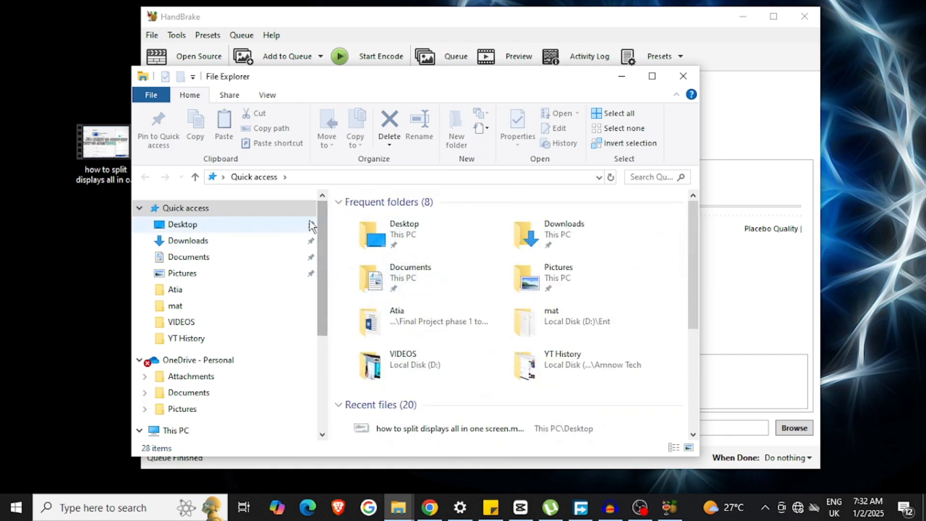
{"action": "left_click_drag", "start_coordinate": [322, 226], "coordinate": [310, 326]}
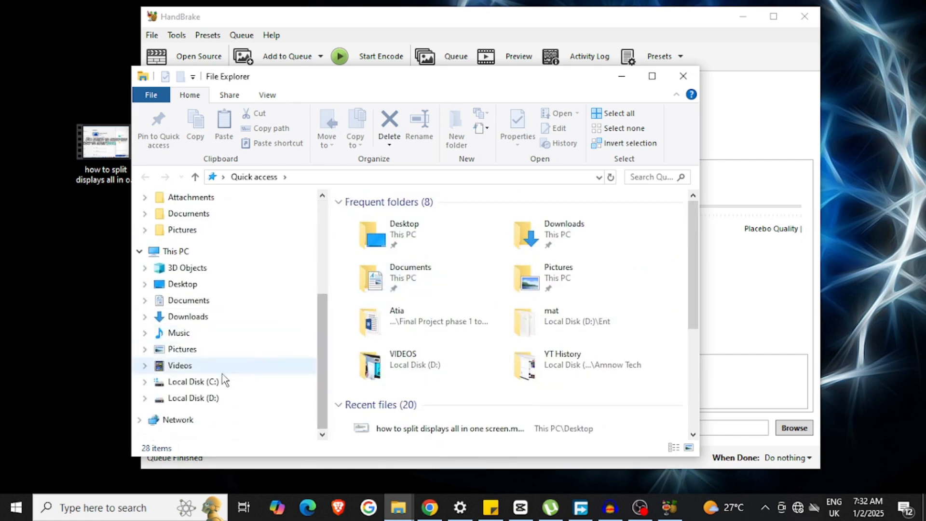
{"action": "left_click", "coordinate": [181, 367]}
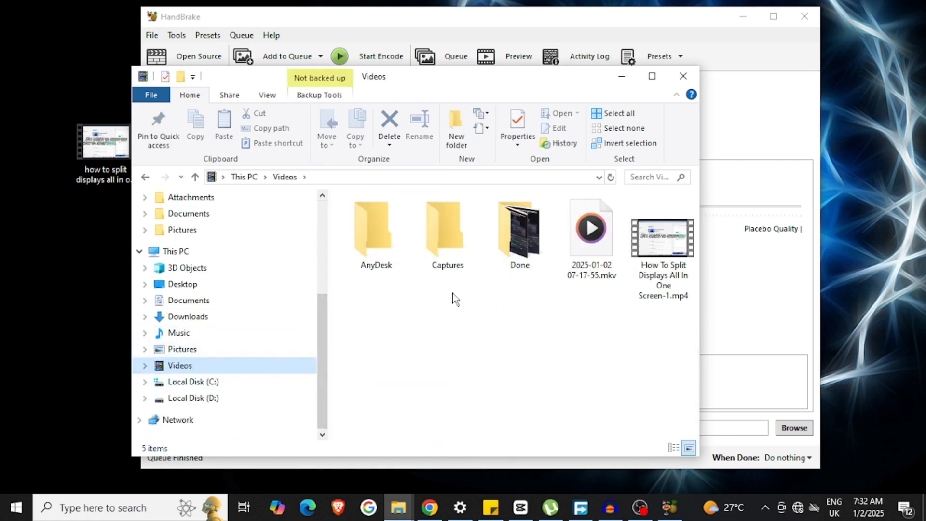
{"action": "right_click", "coordinate": [615, 351]}
{"action": "left_click", "coordinate": [647, 167]}
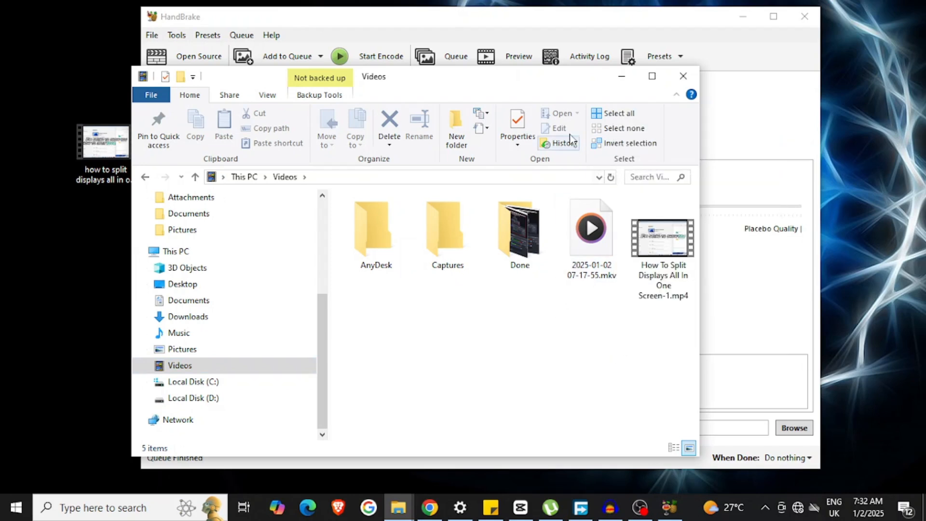
- Select "How To Split Displays All In One Screen-1.mp4", minimise HandBrake, and place the Videos folder window beside the original desktop video
{"action": "left_click_drag", "start_coordinate": [547, 82], "coordinate": [394, 78]}
{"action": "left_click", "coordinate": [505, 282]}
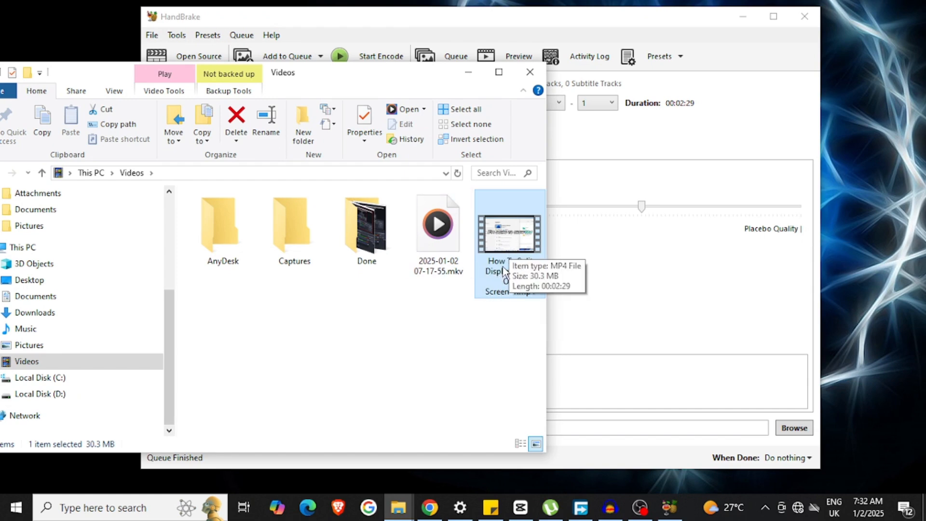
{"action": "left_click", "coordinate": [553, 31]}
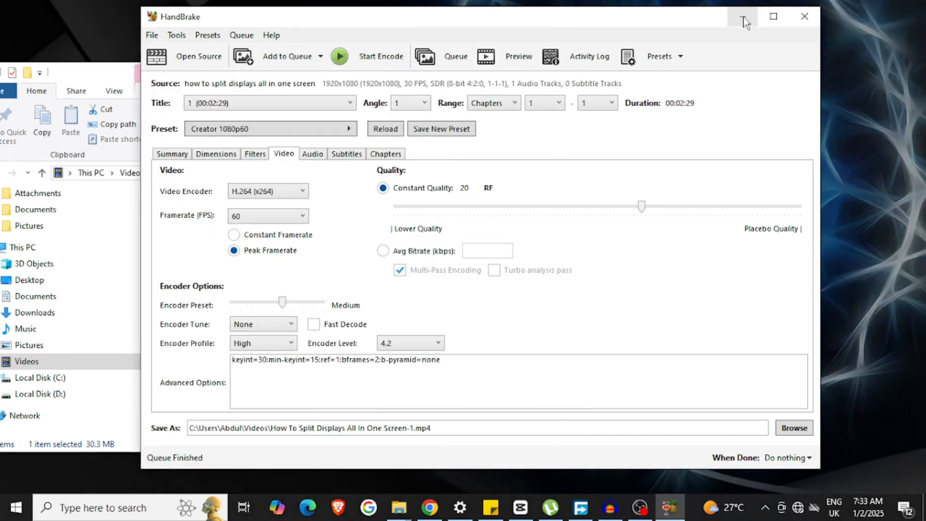
{"action": "left_click", "coordinate": [743, 17]}
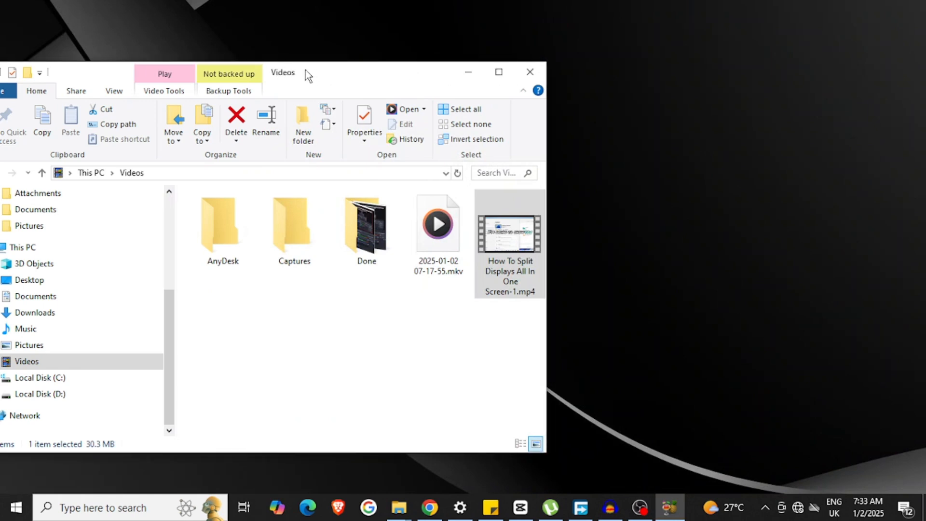
{"action": "left_click_drag", "start_coordinate": [403, 80], "coordinate": [710, 81]}
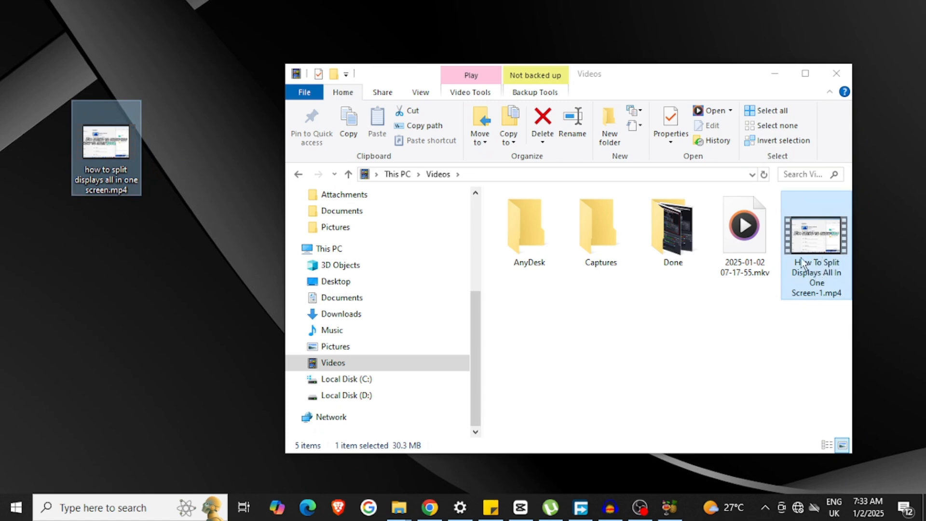
- Check the file size of "How To Split Displays All In One Screen-1.mp4" in its properties, and close them
{"action": "double_click", "coordinate": [805, 275]}
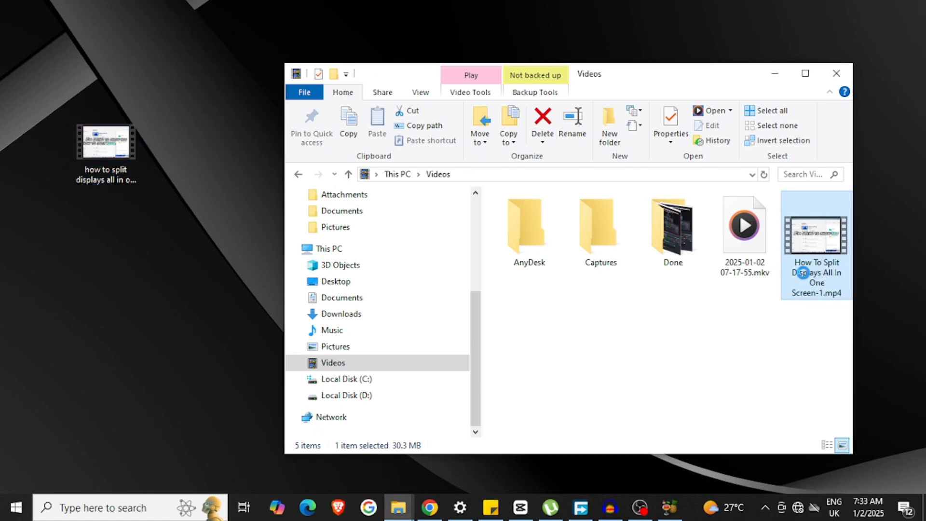
{"action": "right_click", "coordinate": [803, 273]}
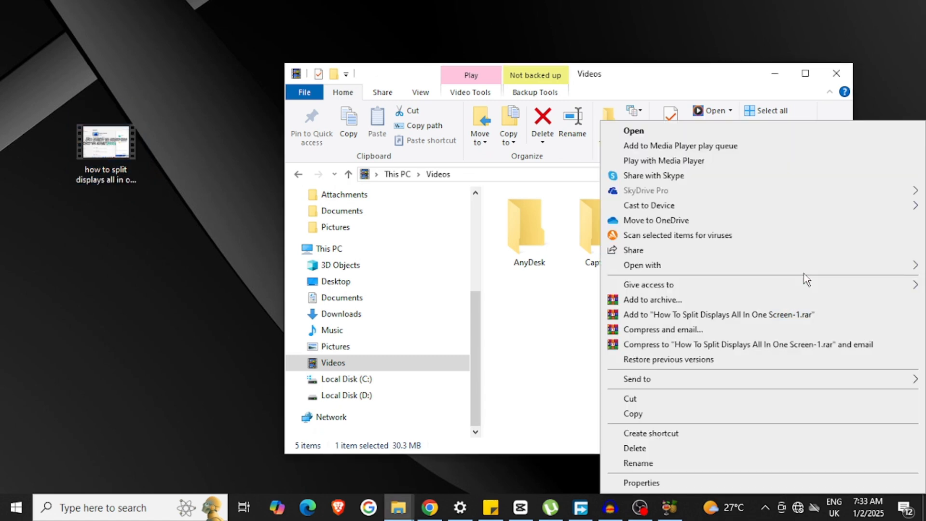
{"action": "left_click", "coordinate": [649, 482]}
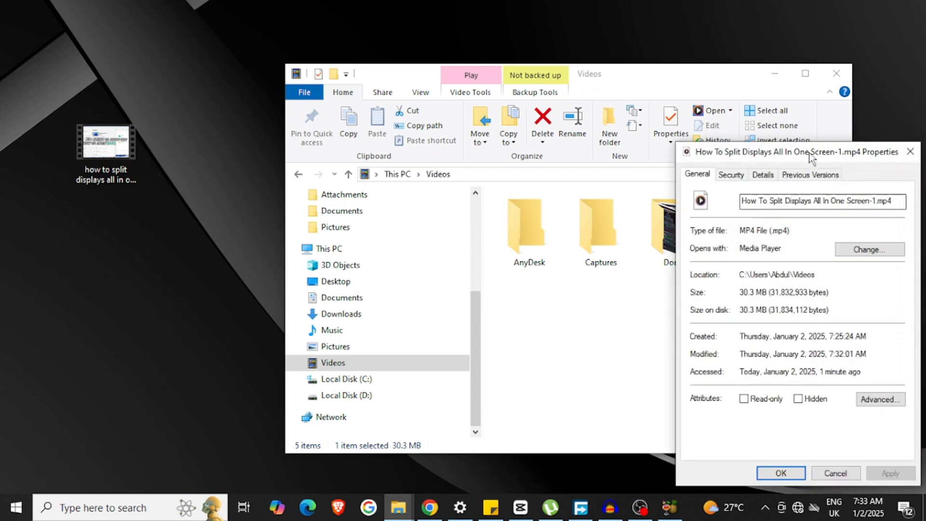
{"action": "left_click_drag", "start_coordinate": [812, 92], "coordinate": [450, 93]}
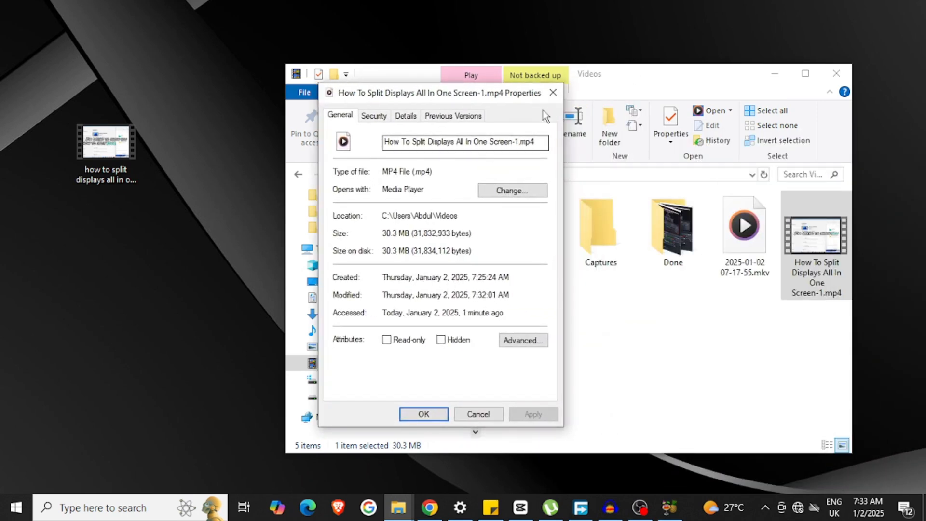
{"action": "left_click", "coordinate": [553, 92]}
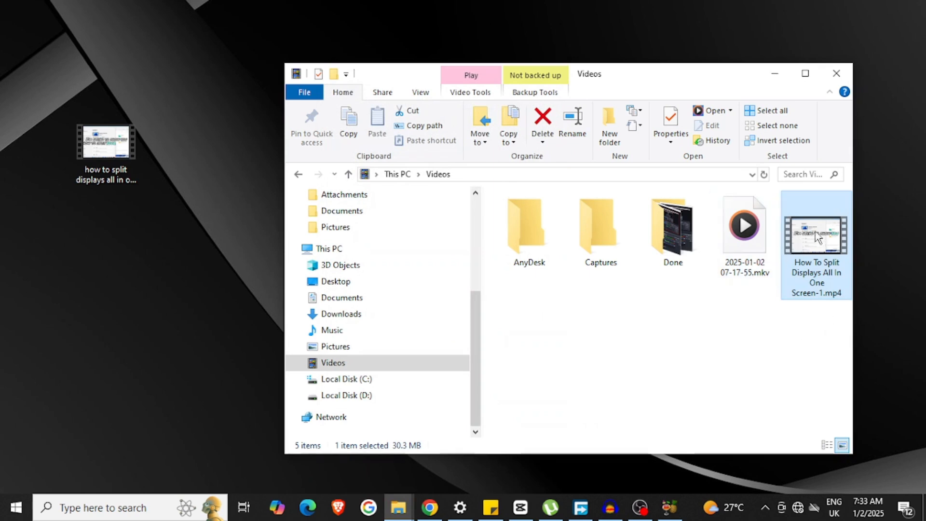
- Play the compressed video in Media Player and pause it, and open the original desktop video in VLC media player
{"action": "double_click", "coordinate": [818, 251]}
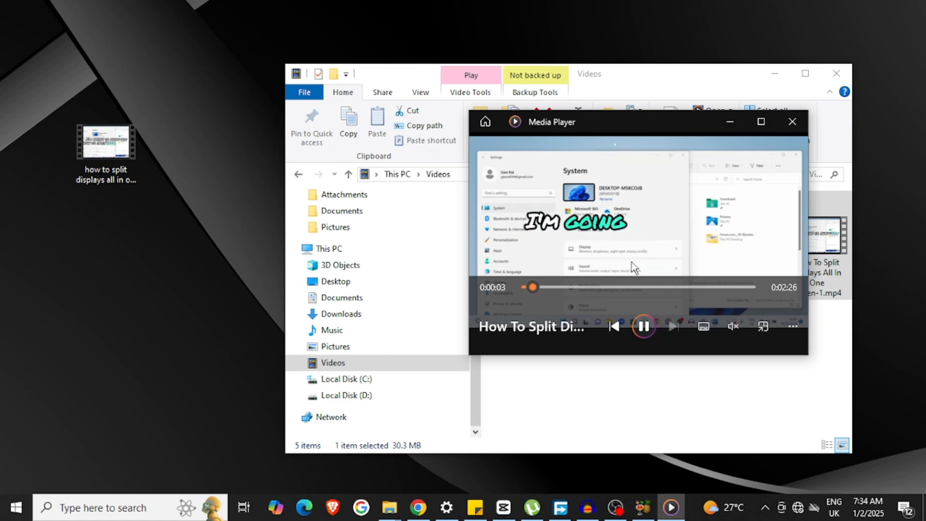
{"action": "left_click", "coordinate": [638, 326]}
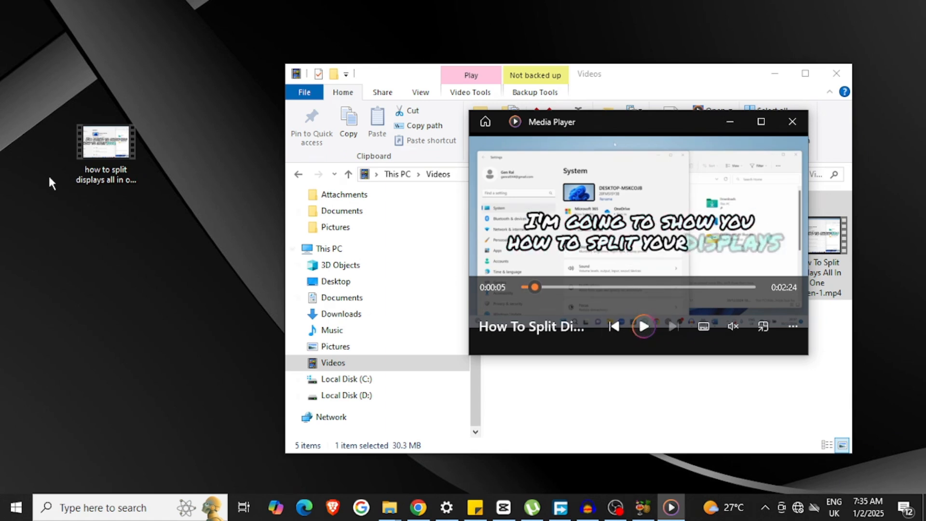
{"action": "double_click", "coordinate": [96, 145]}
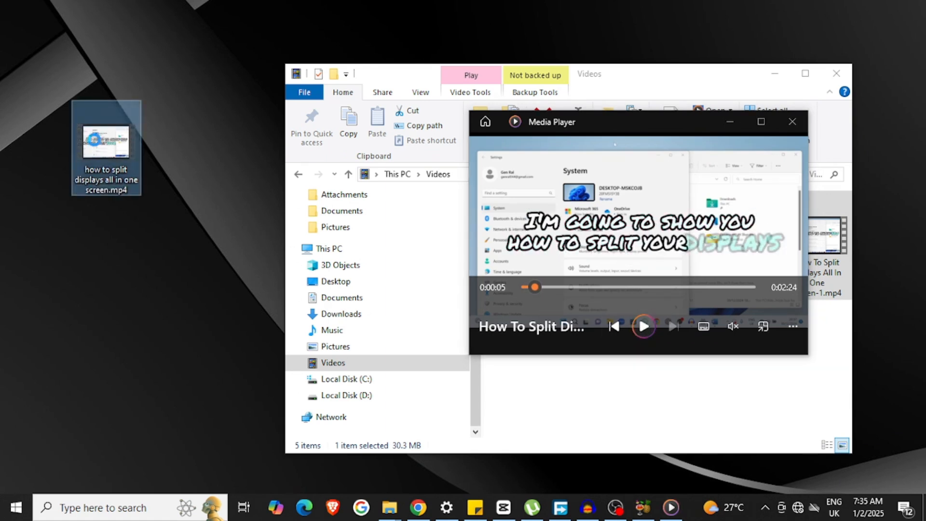
{"action": "right_click", "coordinate": [94, 140]}
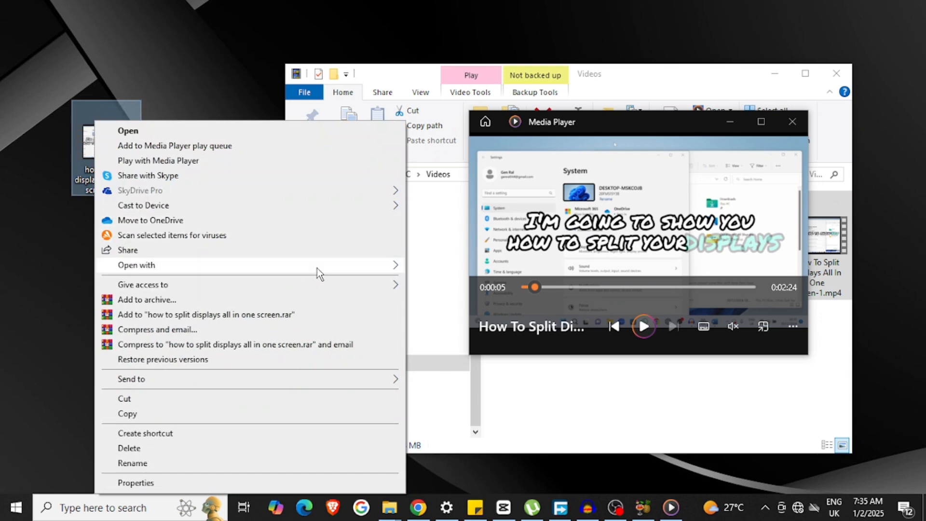
{"action": "mouse_move", "coordinate": [386, 271]}
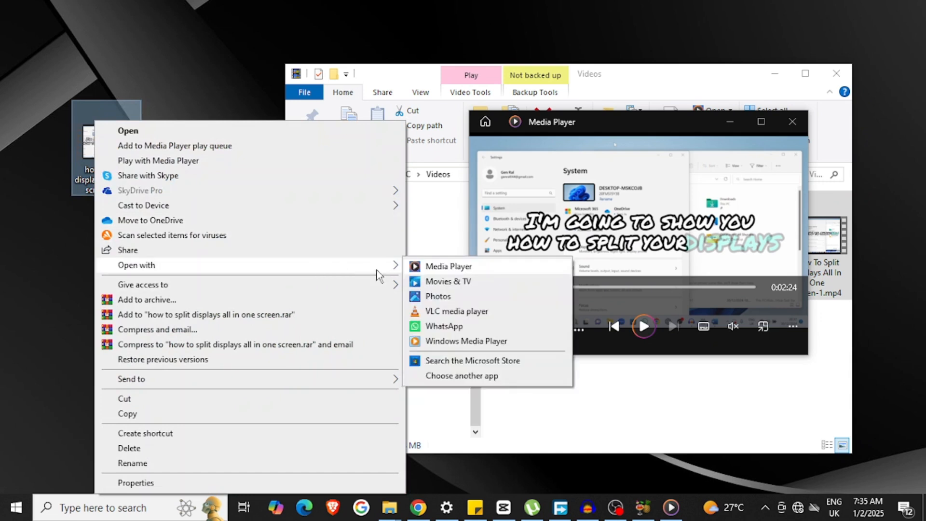
{"action": "left_click", "coordinate": [437, 313]}
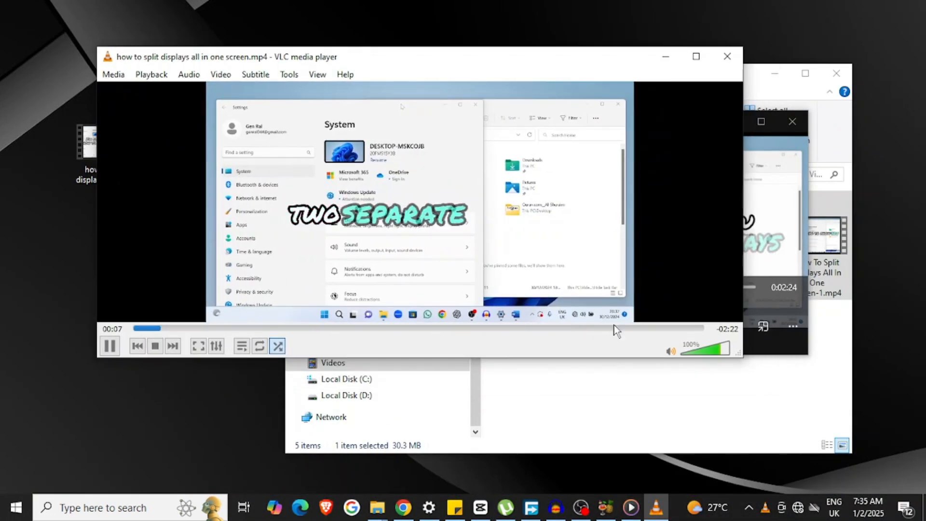
- Mute VLC, shrink its window and place it beside Media Player, and resume the compressed video to compare their quality
{"action": "left_click", "coordinate": [672, 351]}
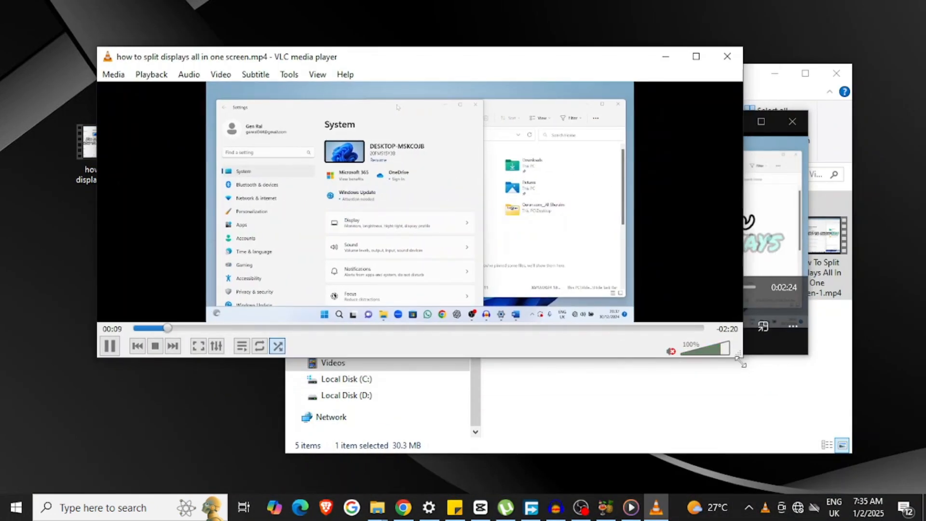
{"action": "left_click_drag", "start_coordinate": [738, 359], "coordinate": [426, 306]}
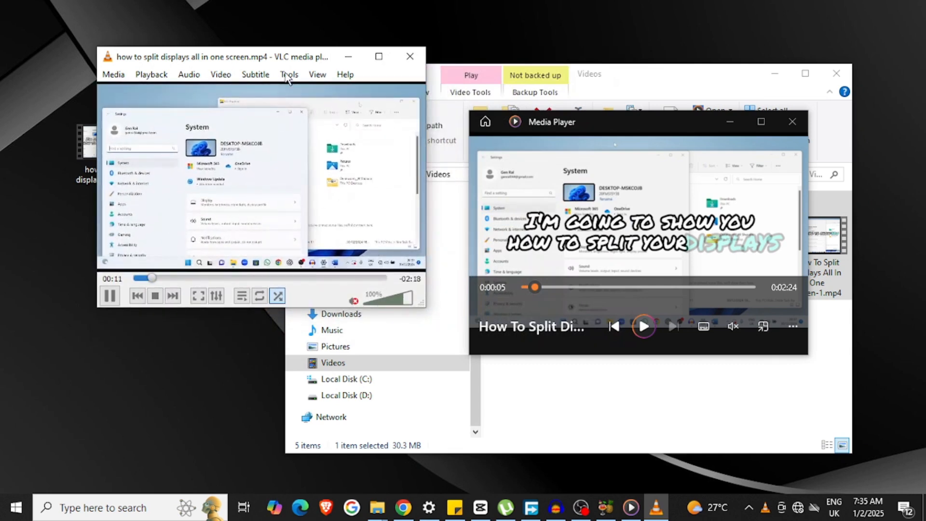
{"action": "left_click_drag", "start_coordinate": [281, 59], "coordinate": [267, 113]}
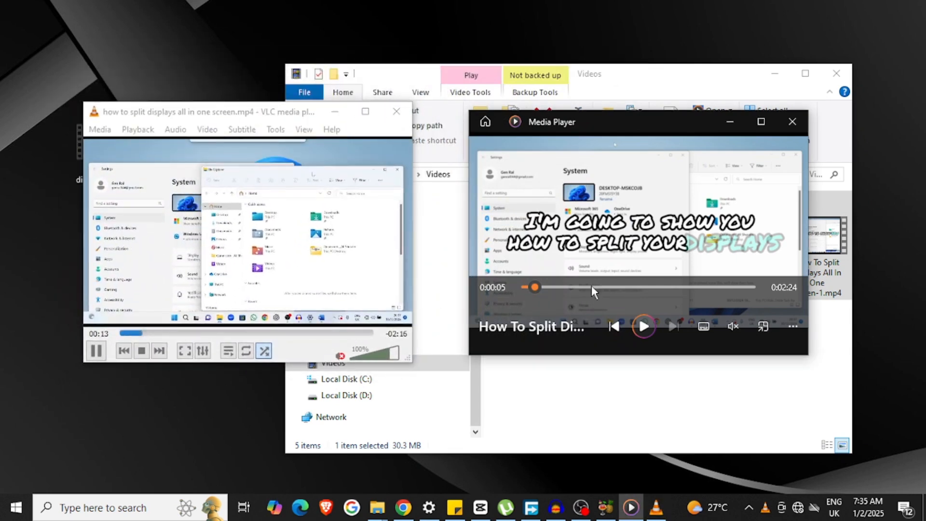
{"action": "left_click", "coordinate": [643, 326]}
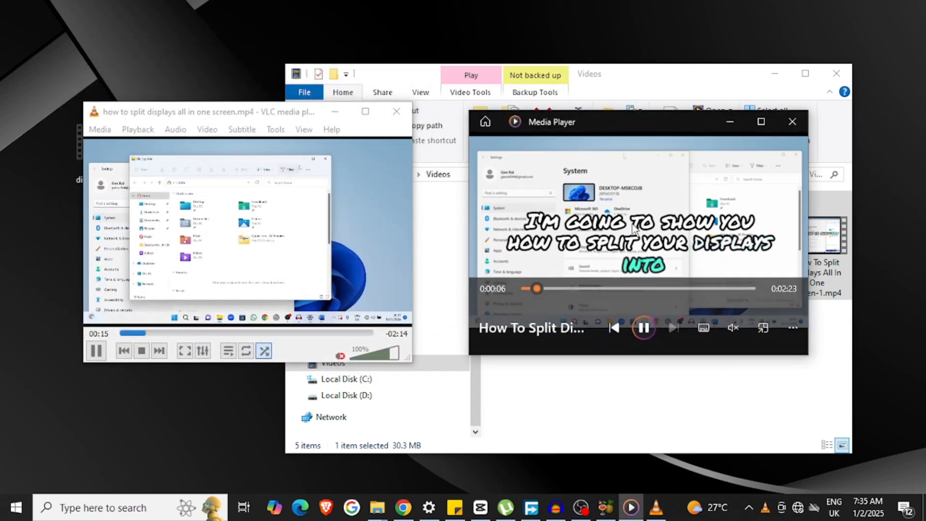